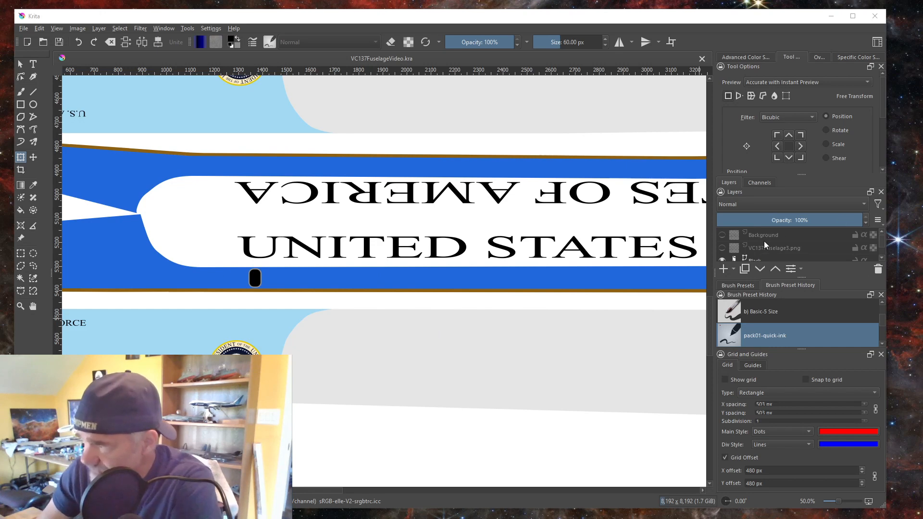
Select the windows layer and put the transform box around the single black window in the lower blue stripe
scroll(764, 244, up, 3)
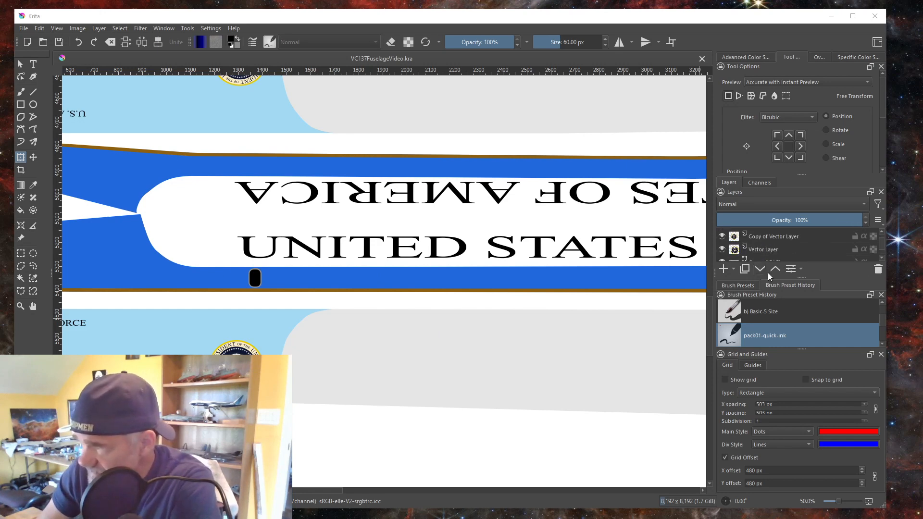
scroll(768, 235, up, 2)
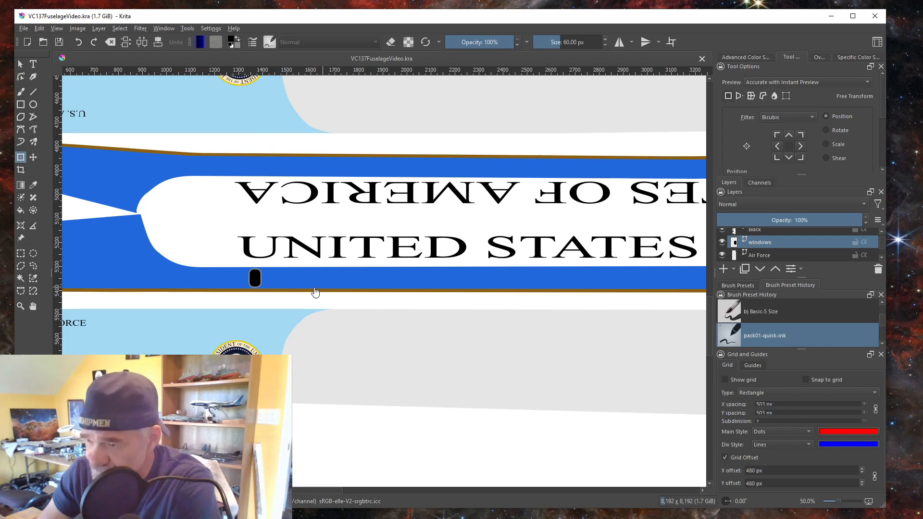
click(252, 275)
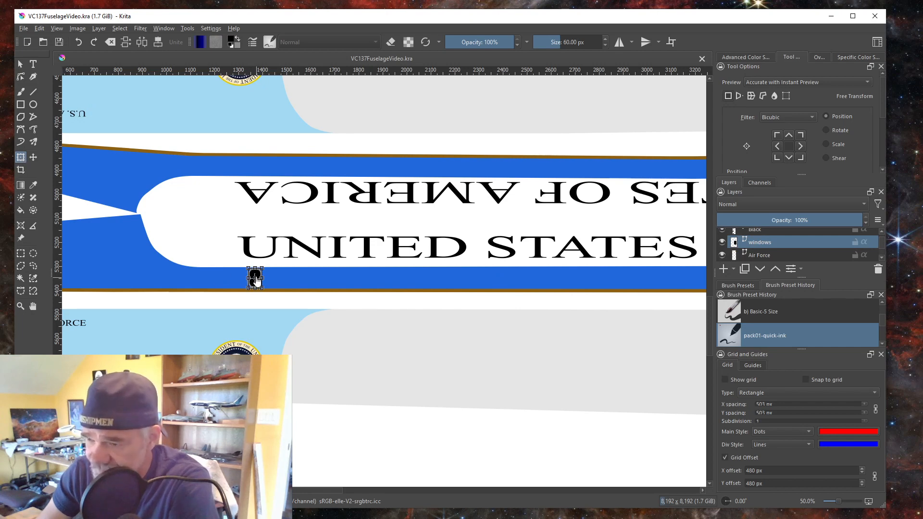
mouse_move(260, 276)
mouse_down()
mouse_move(277, 275)
mouse_move(255, 276)
mouse_up()
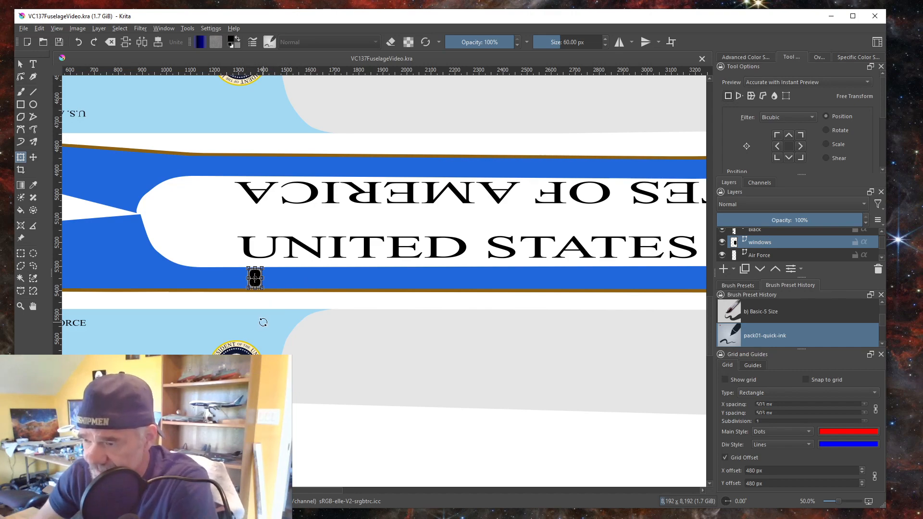
scroll(265, 305, down, 2)
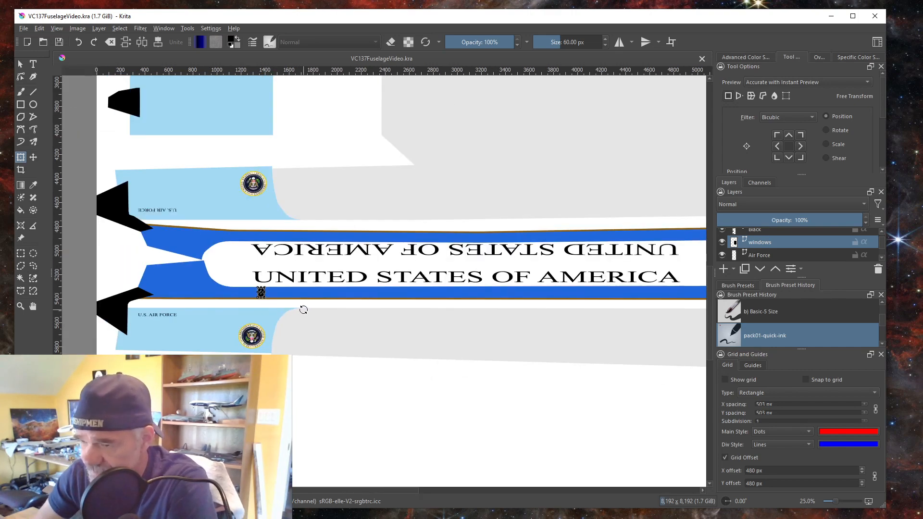
scroll(298, 311, up, 2)
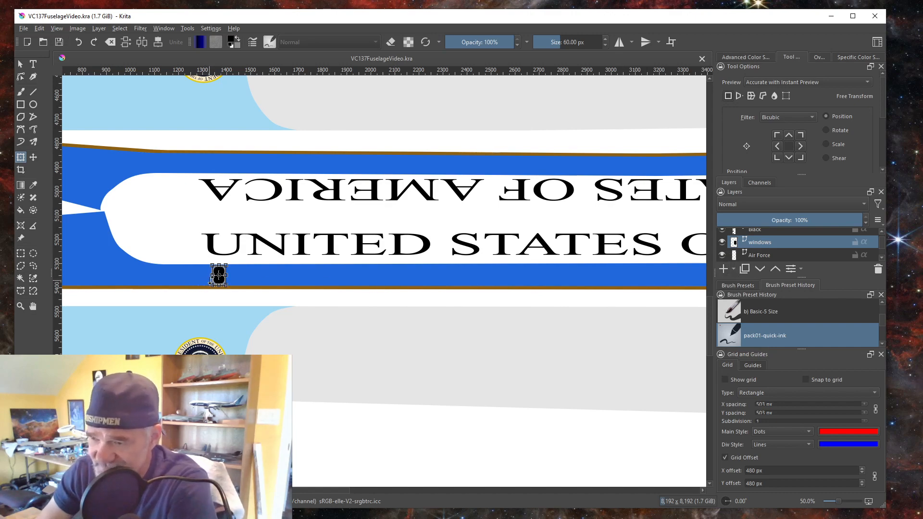
scroll(218, 276, up, 5)
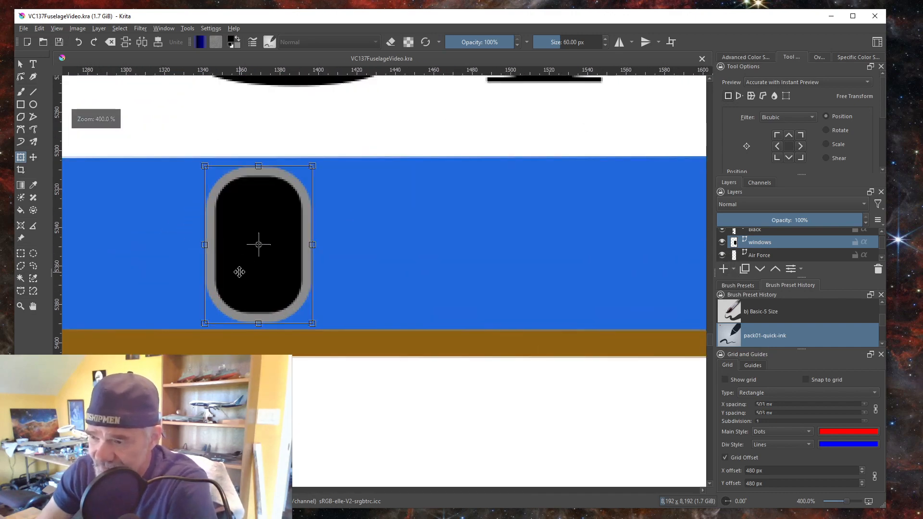
scroll(241, 264, down, 1)
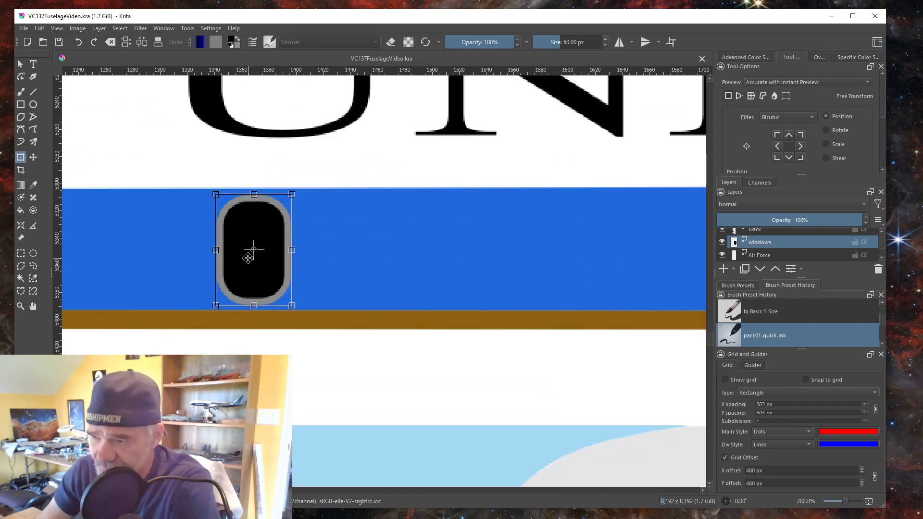
scroll(250, 265, down, 1)
scroll(250, 265, down, 2)
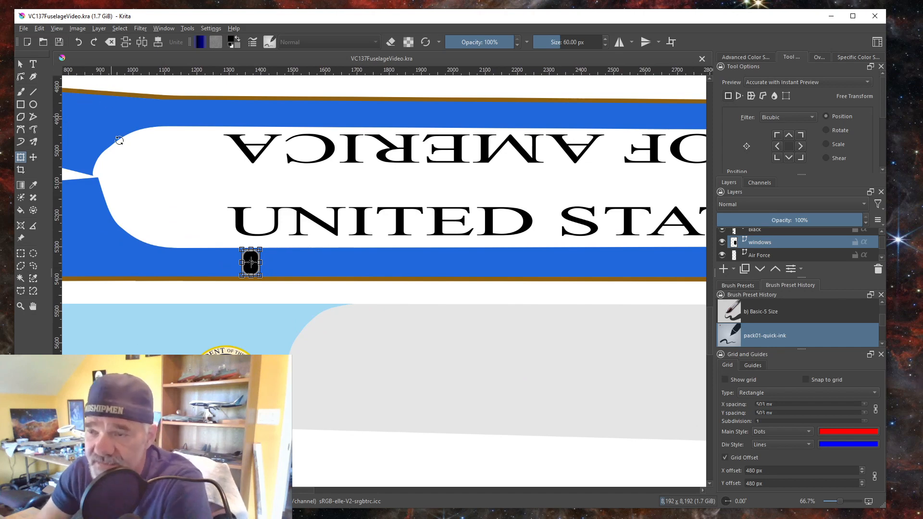
Start a clones array of the windows layer with 1 positive column element, 1 negative row element and 29 positive row elements
click(99, 29)
mouse_move(111, 156)
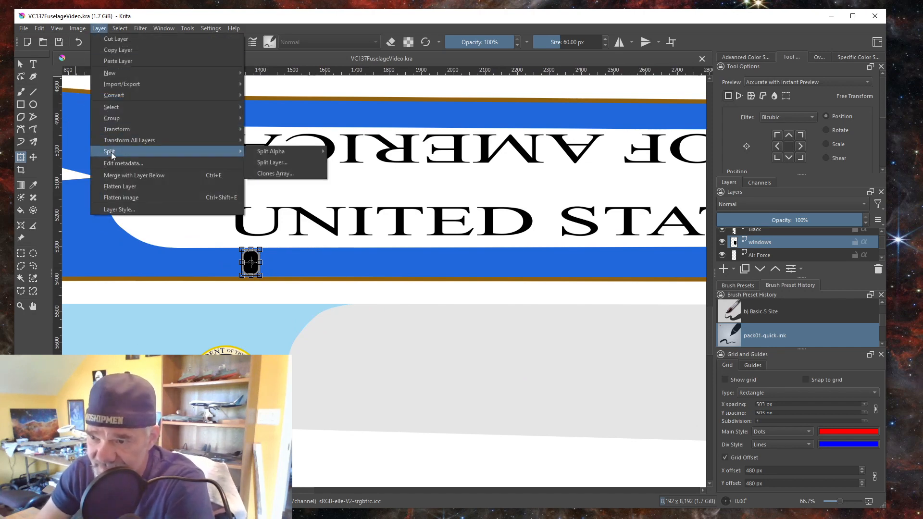
click(277, 173)
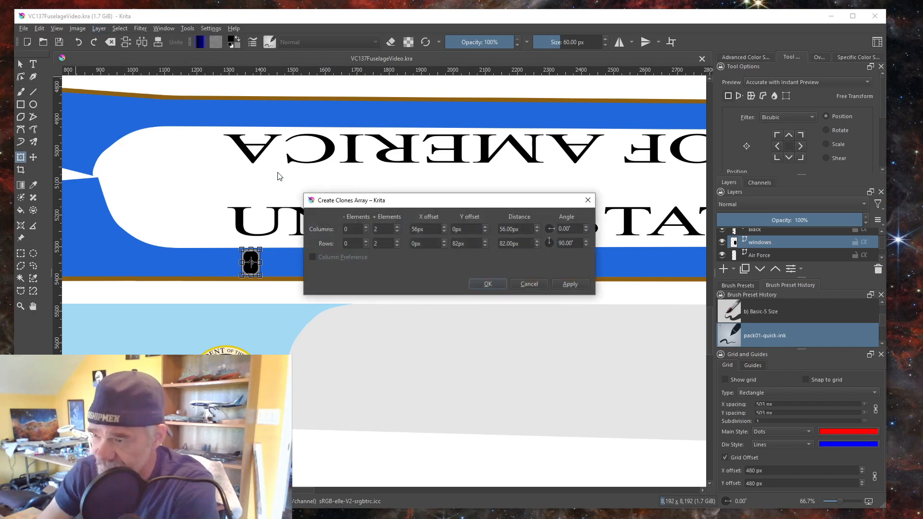
drag(444, 202, 366, 120)
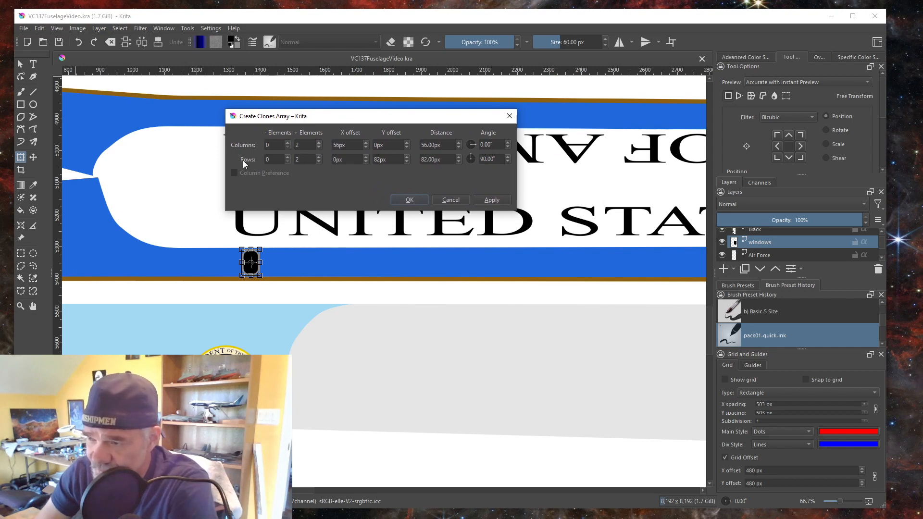
click(319, 148)
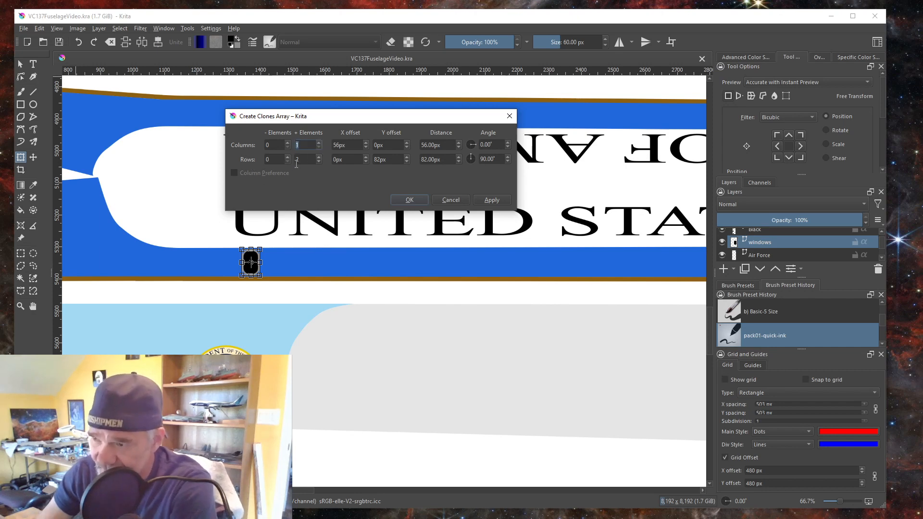
click(287, 157)
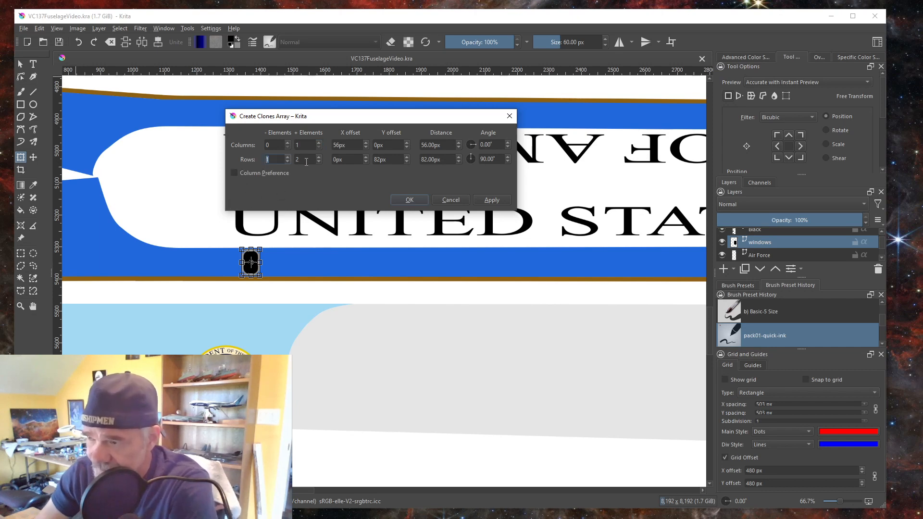
key(Tab)
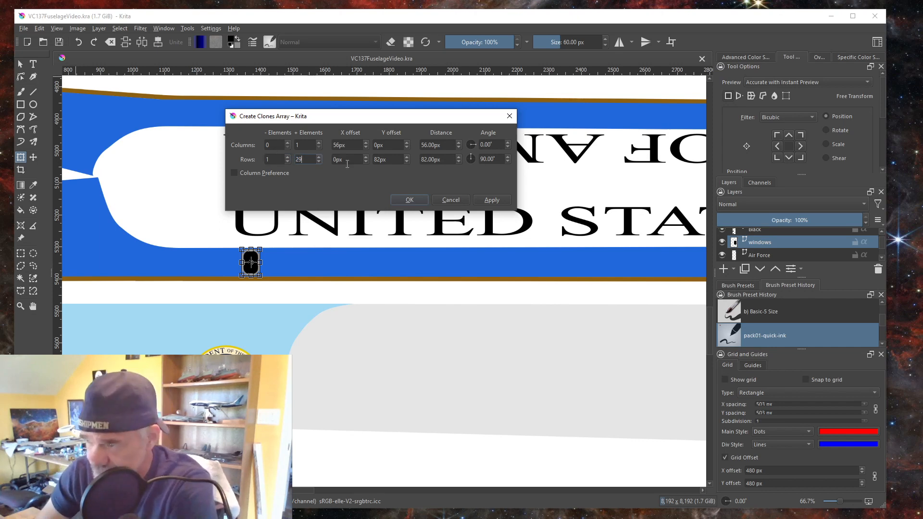
Set the array's row offsets to 100 px in X and 0 px in Y, and apply them
click(351, 159)
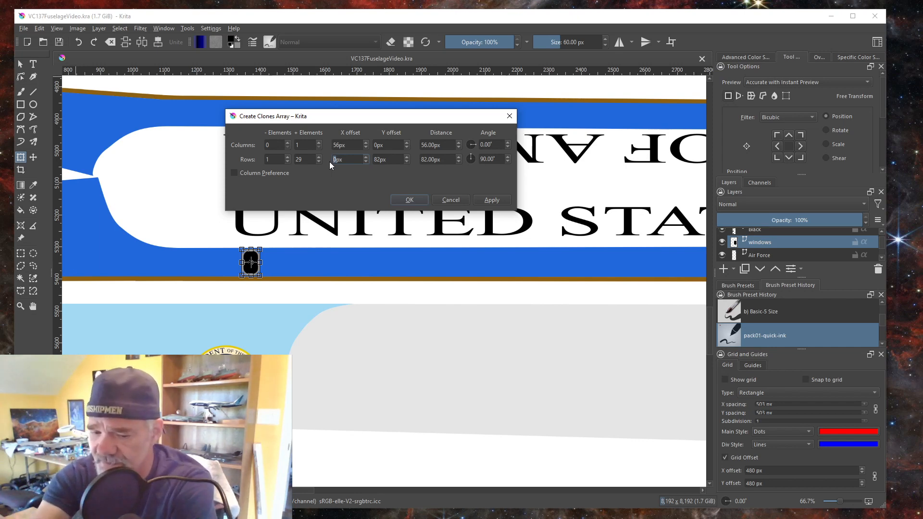
text(00)
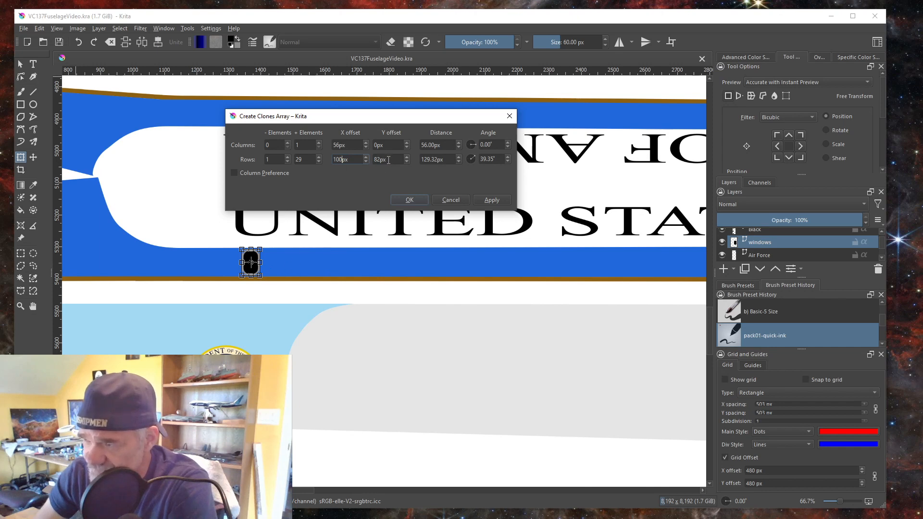
key(Tab)
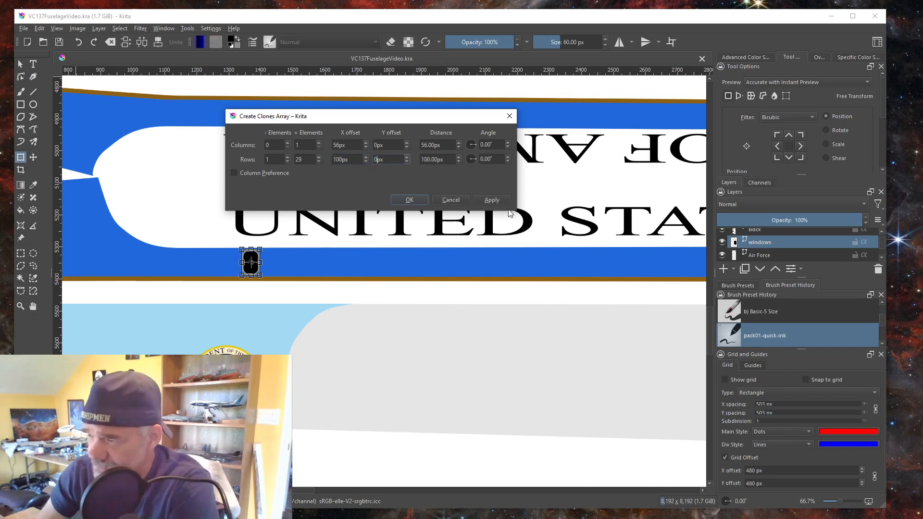
click(500, 200)
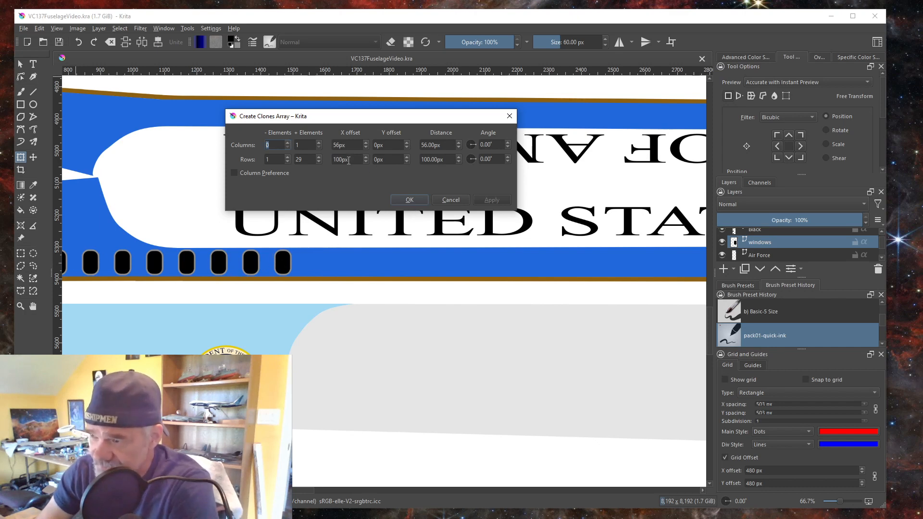
Set the array's row X offset to -100 px, apply it and accept the clones array
click(342, 159)
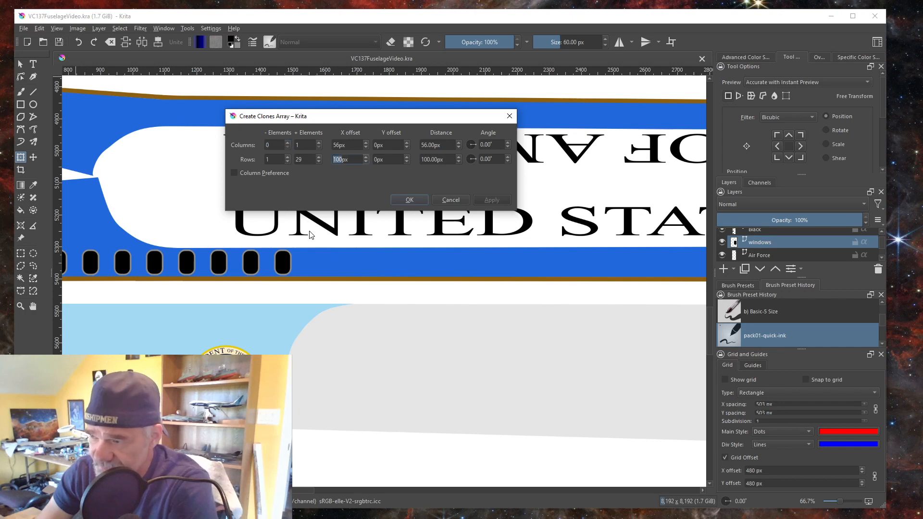
text(-1)
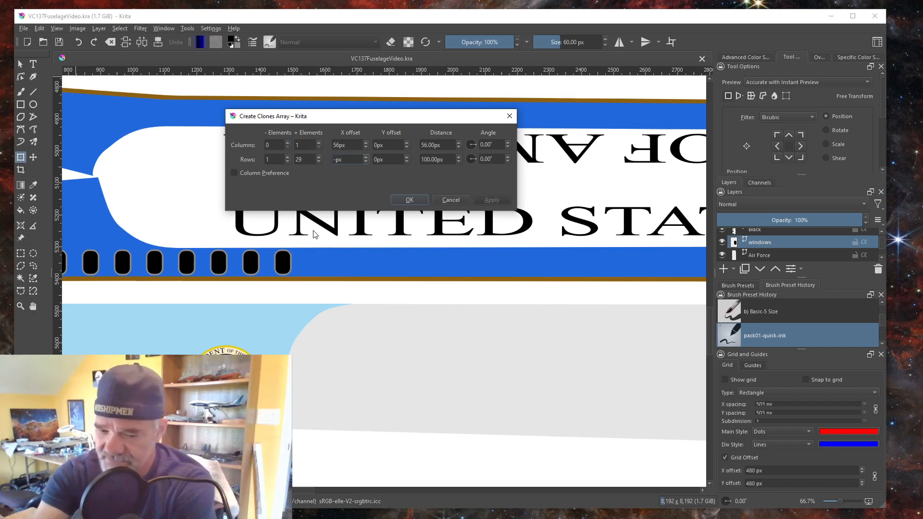
text(00)
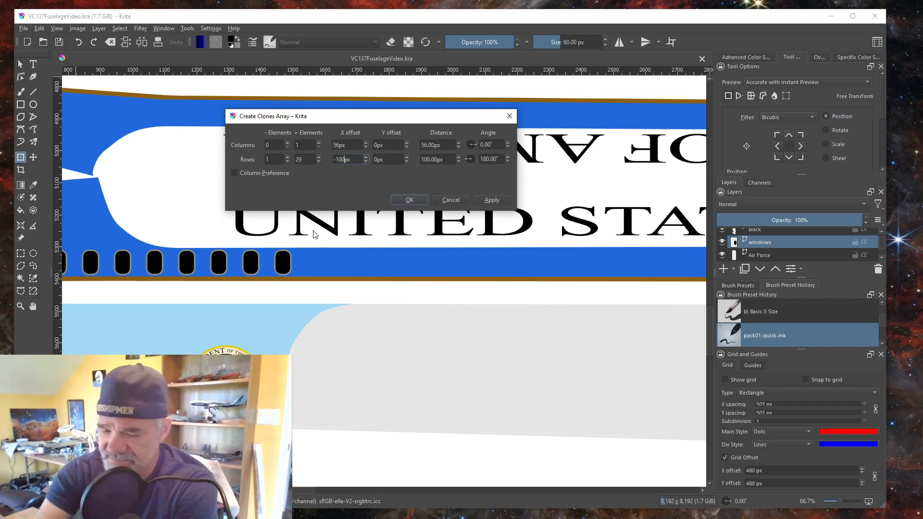
click(492, 200)
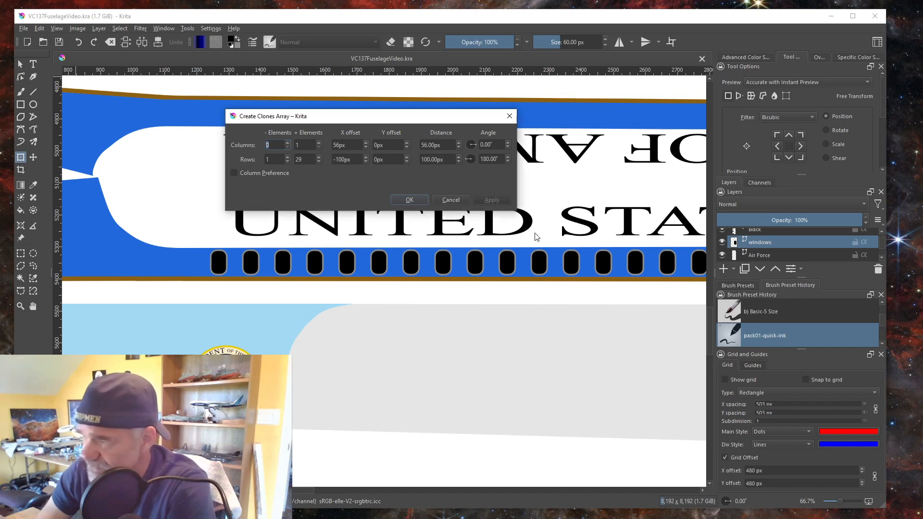
click(409, 200)
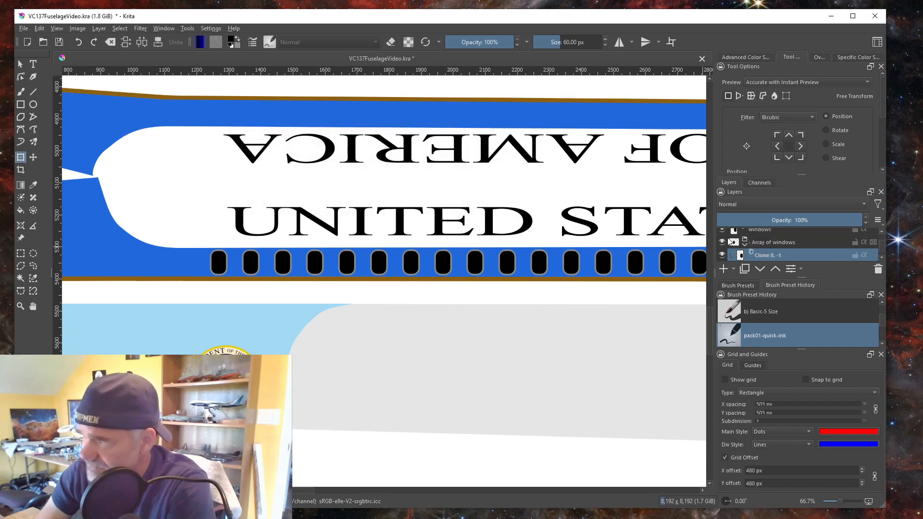
Hide and reshow the original windows layer to identify its window, and examine the full row of cloned windows
click(722, 230)
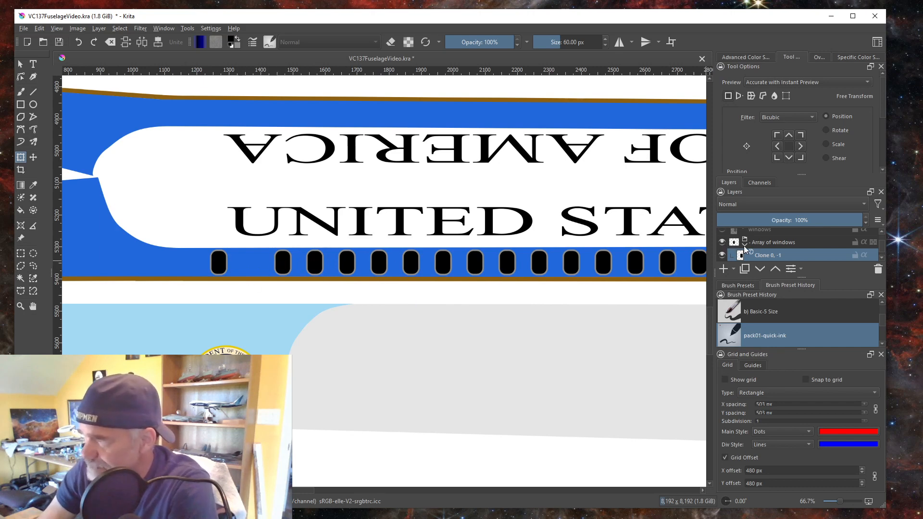
click(722, 230)
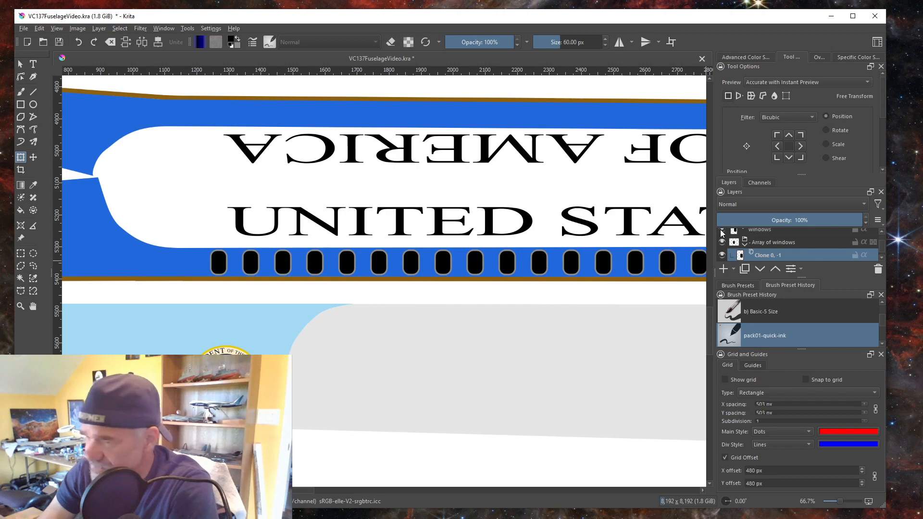
scroll(391, 274, down, 2)
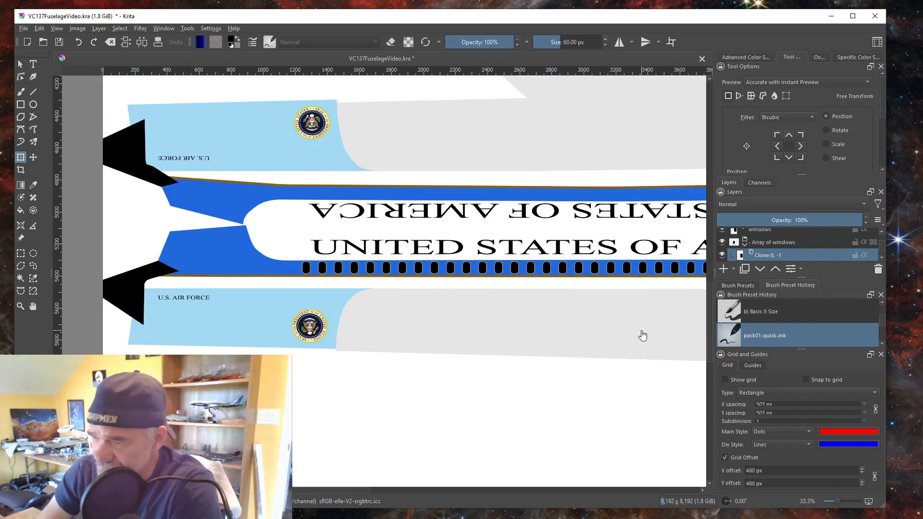
drag(636, 332, 454, 311)
scroll(451, 311, down, 1)
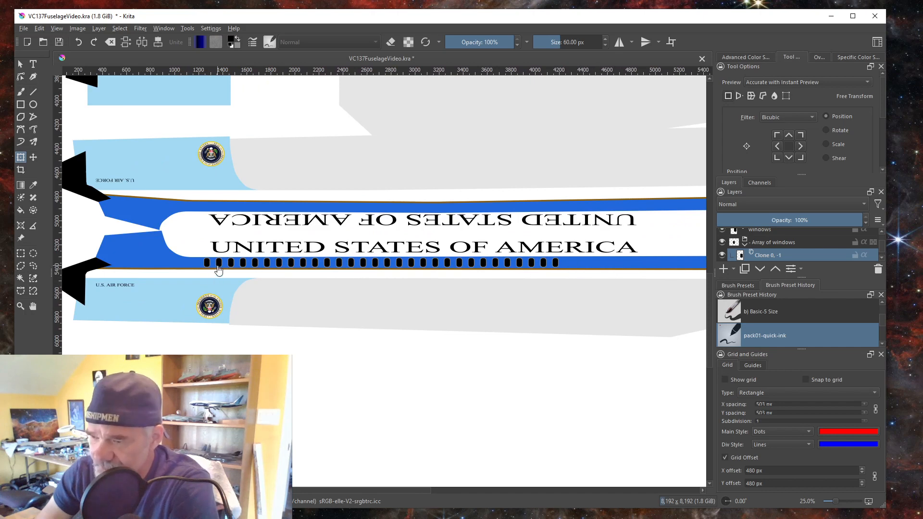
Duplicate the original windows layer
click(760, 233)
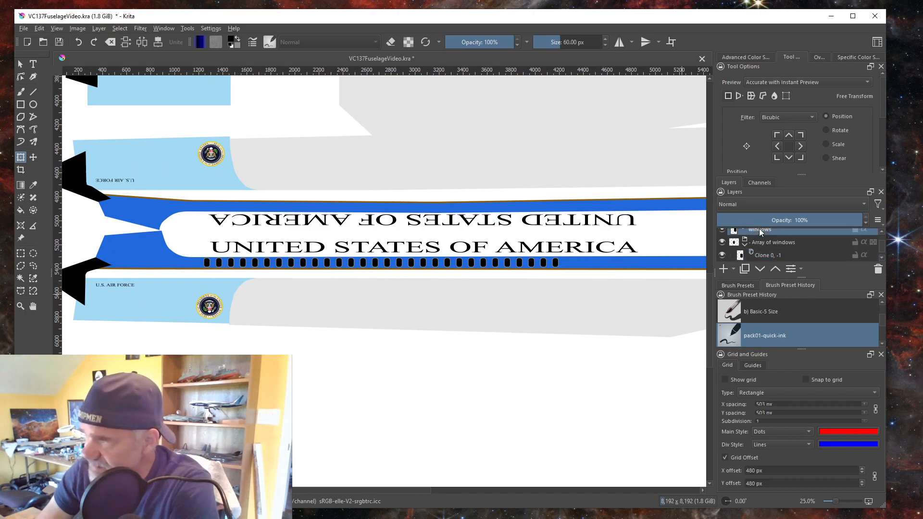
right_click(758, 236)
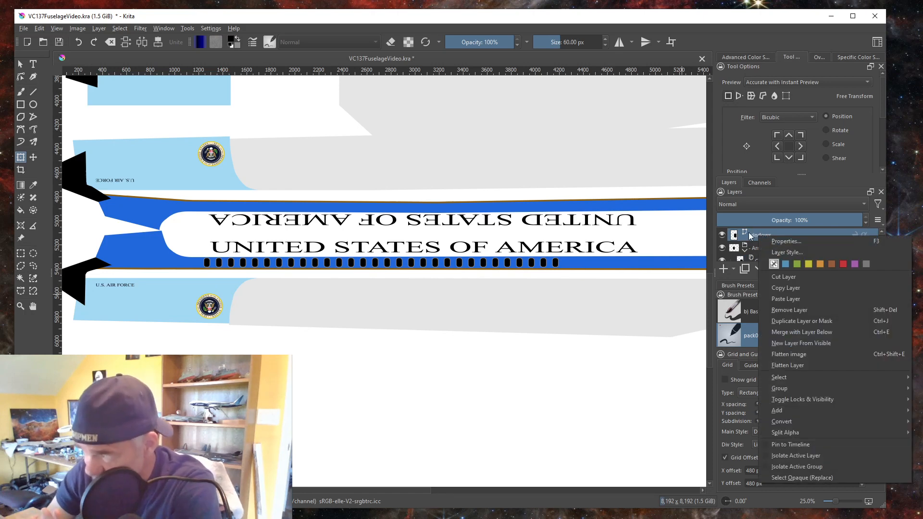
click(786, 320)
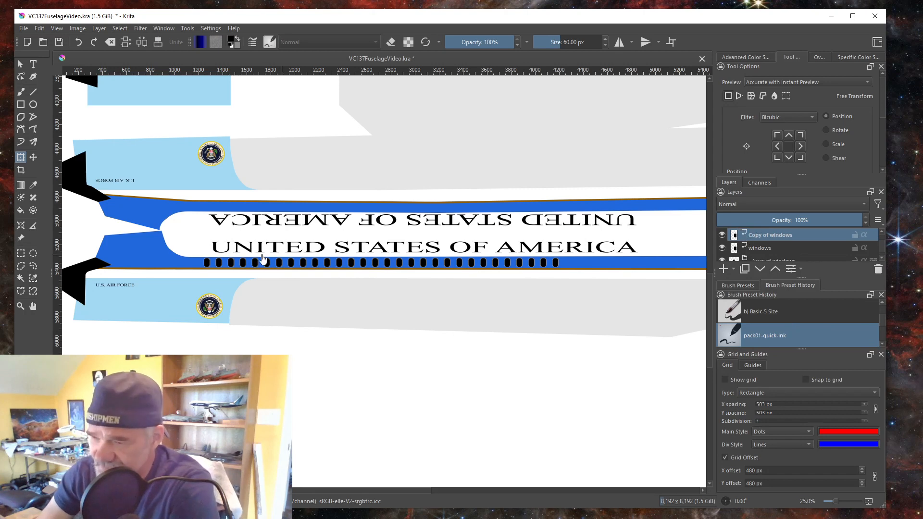
Move the duplicated window along the lower blue stripe to below the end of "AMERICA", leaving a gap after the last cloned window
click(218, 268)
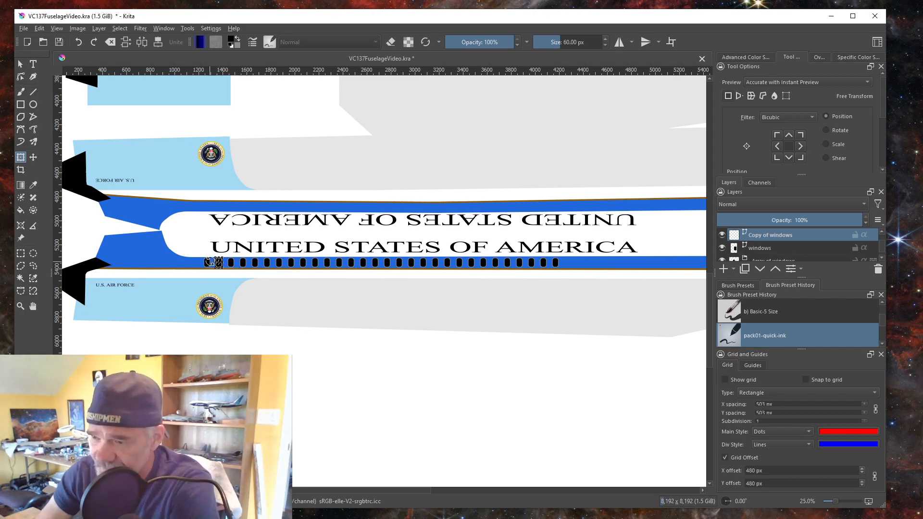
scroll(219, 267, up, 1)
scroll(222, 265, up, 1)
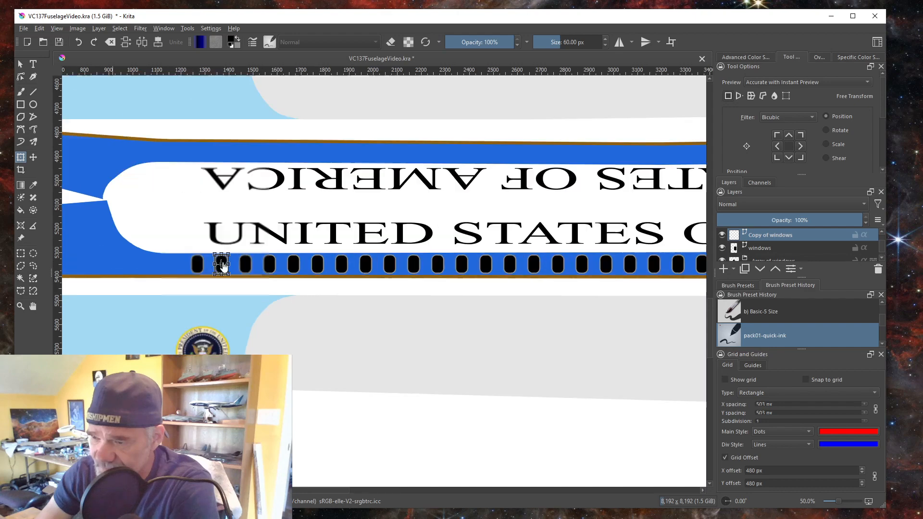
drag(222, 260, 655, 338)
drag(608, 309, 235, 295)
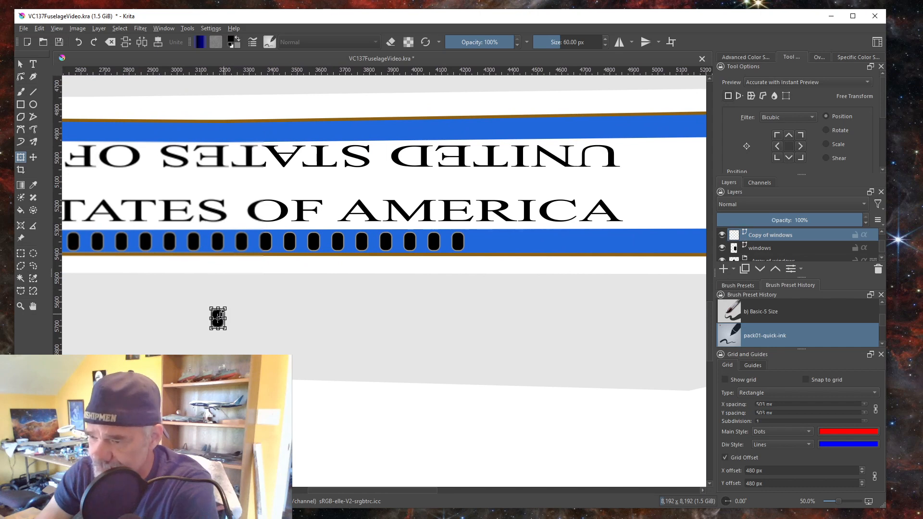
drag(230, 313, 578, 237)
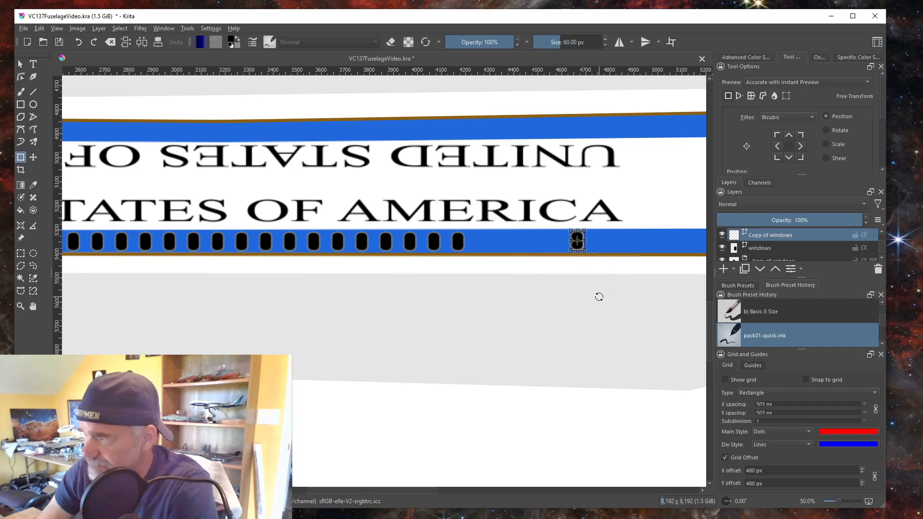
Examine the gap between the last cloned window and the duplicated window, and check the related entries in the layer list
drag(573, 305, 504, 313)
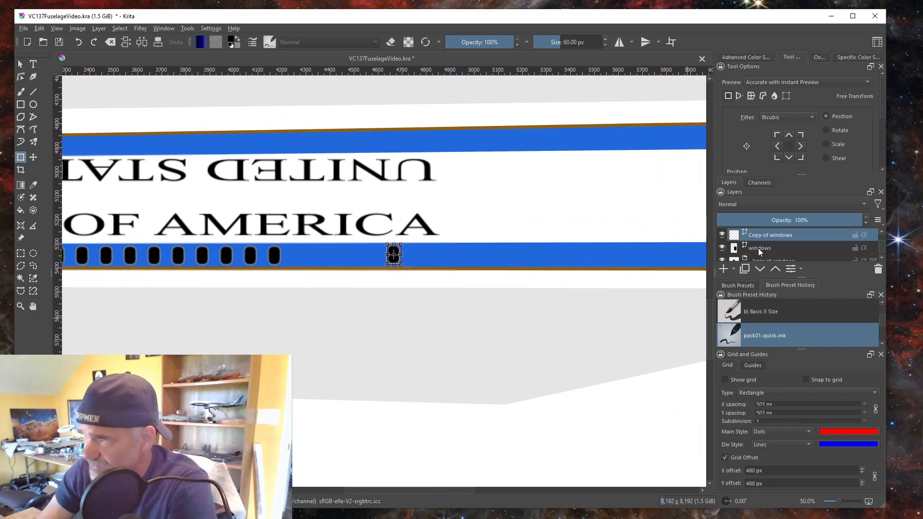
mouse_move(757, 248)
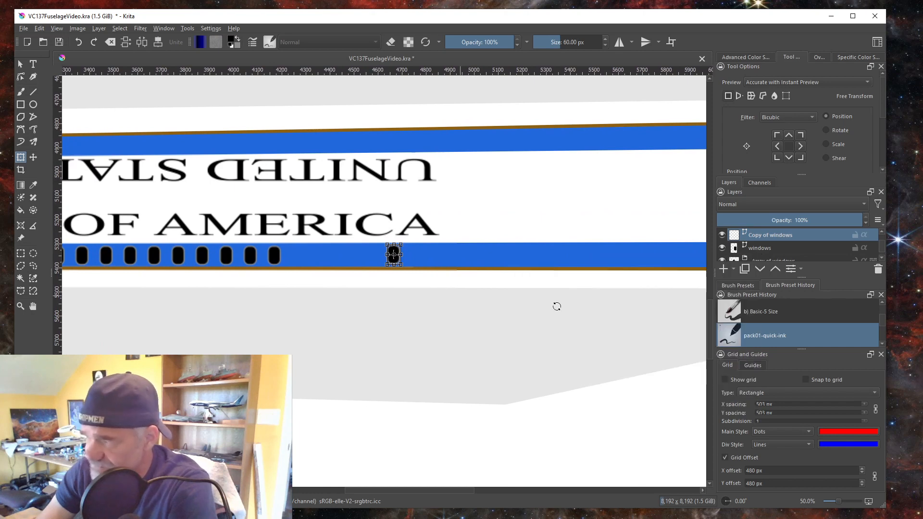
mouse_move(790, 248)
scroll(791, 248, down, 3)
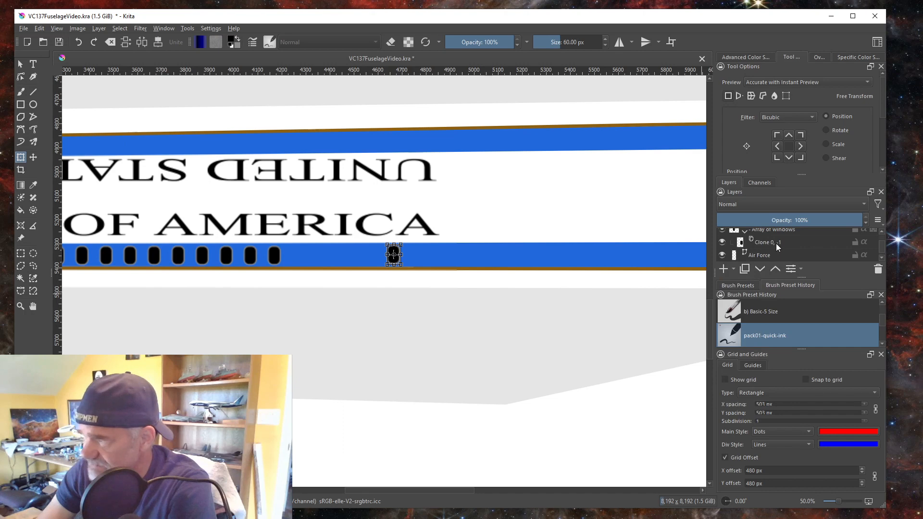
scroll(776, 243, up, 3)
scroll(779, 243, up, 4)
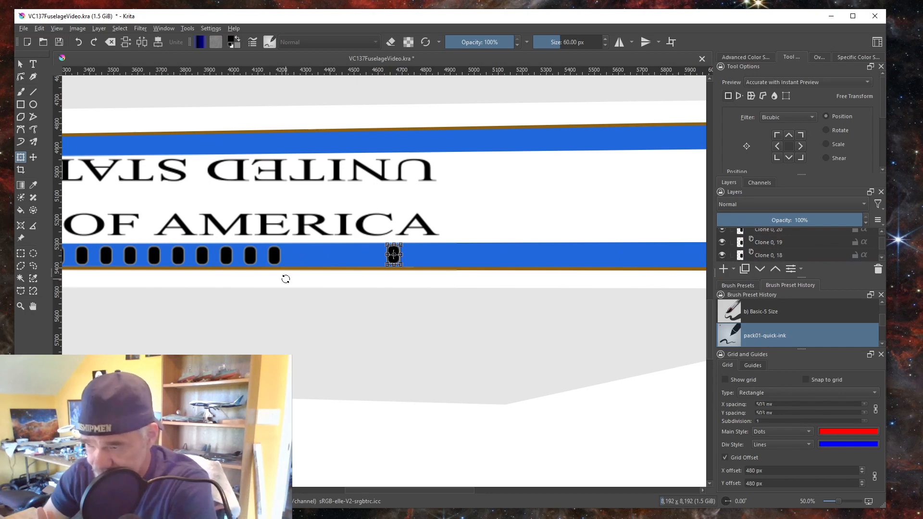
scroll(226, 281, down, 2)
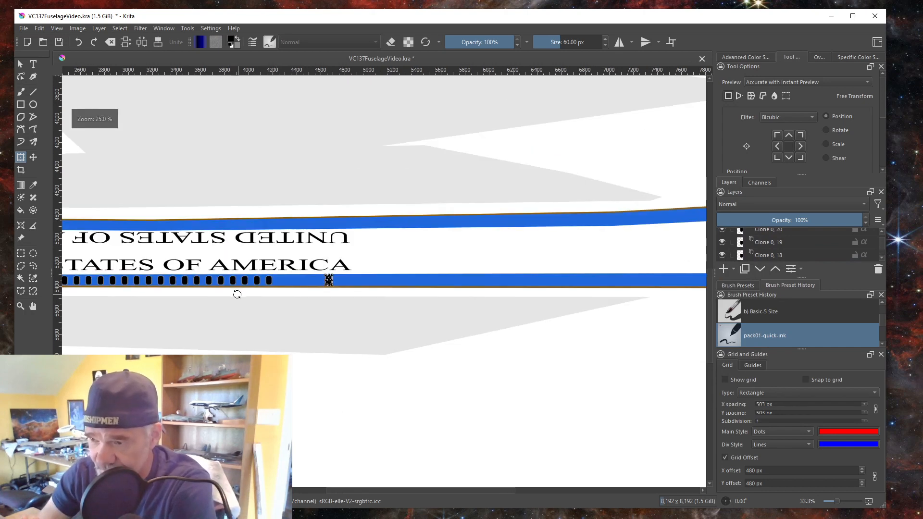
scroll(373, 299, up, 2)
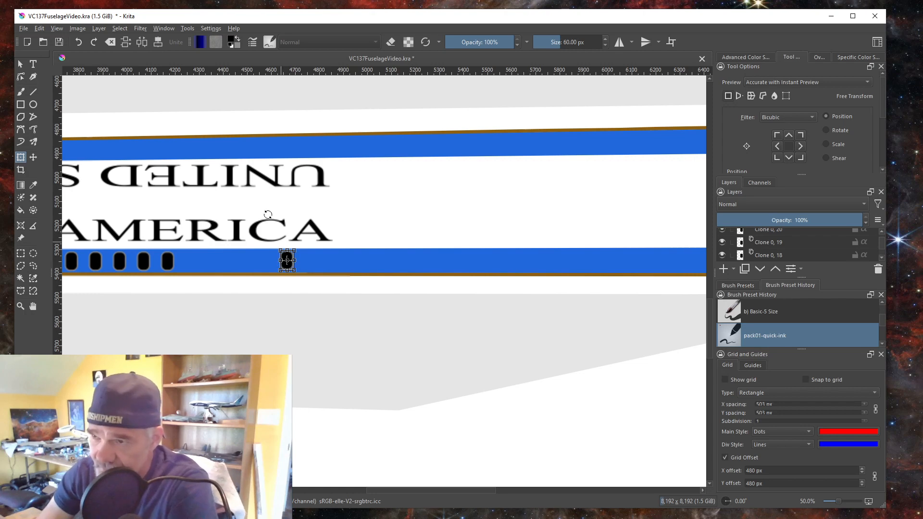
Create a clones array from the duplicated window with 1 positive column element, 1 negative row element and a row X offset of -100 px, and apply it
click(98, 29)
mouse_move(114, 150)
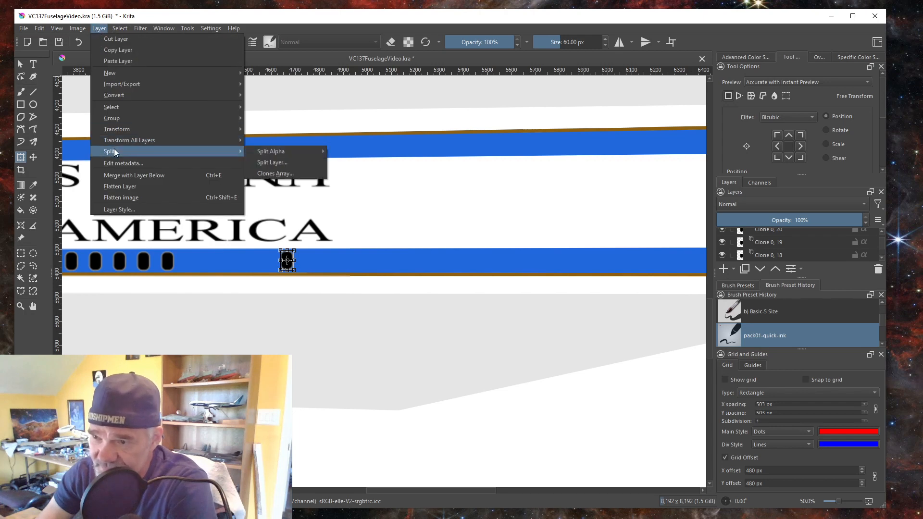
click(275, 173)
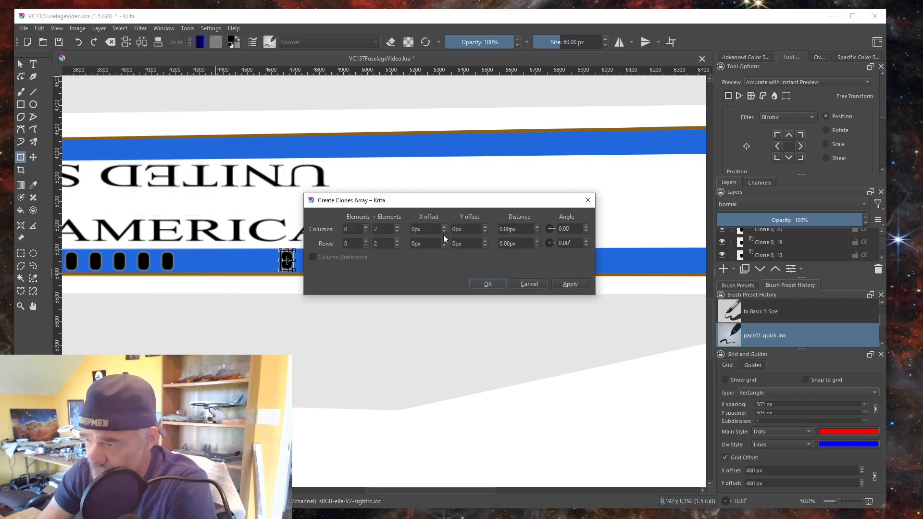
click(397, 231)
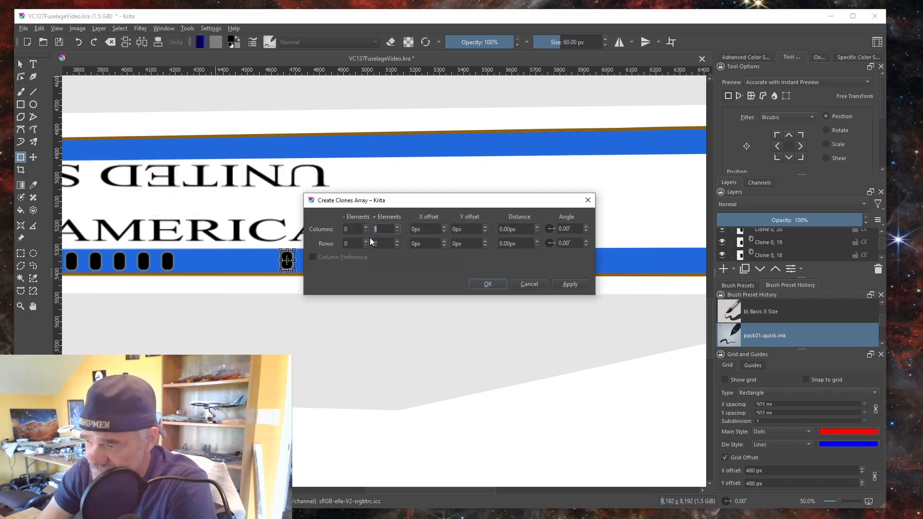
click(350, 244)
text(1)
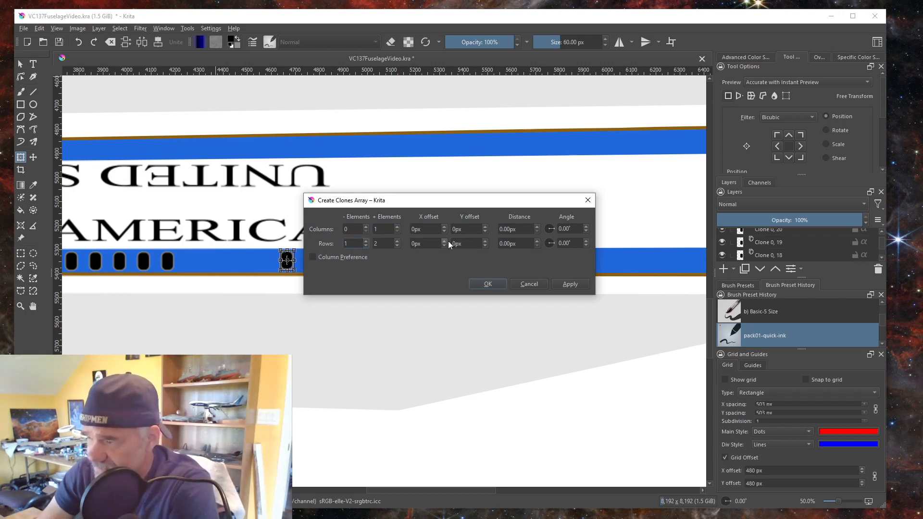
click(418, 246)
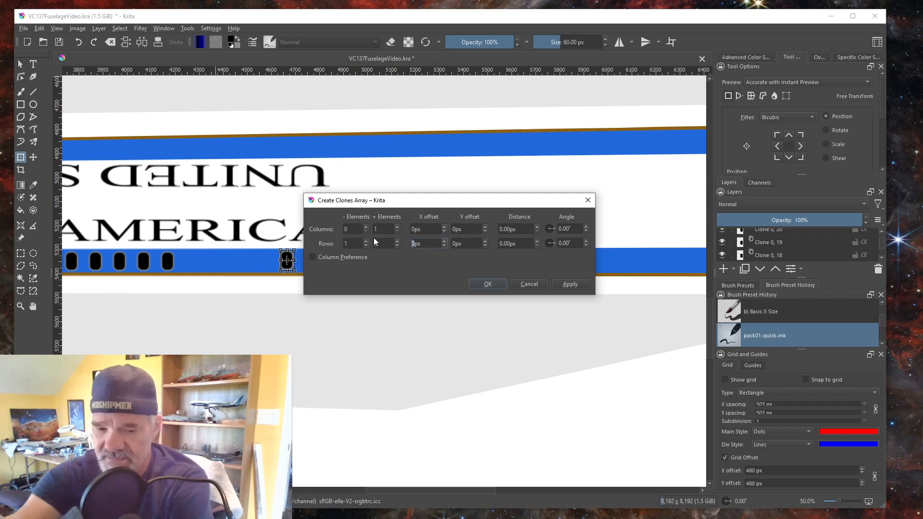
text(-100)
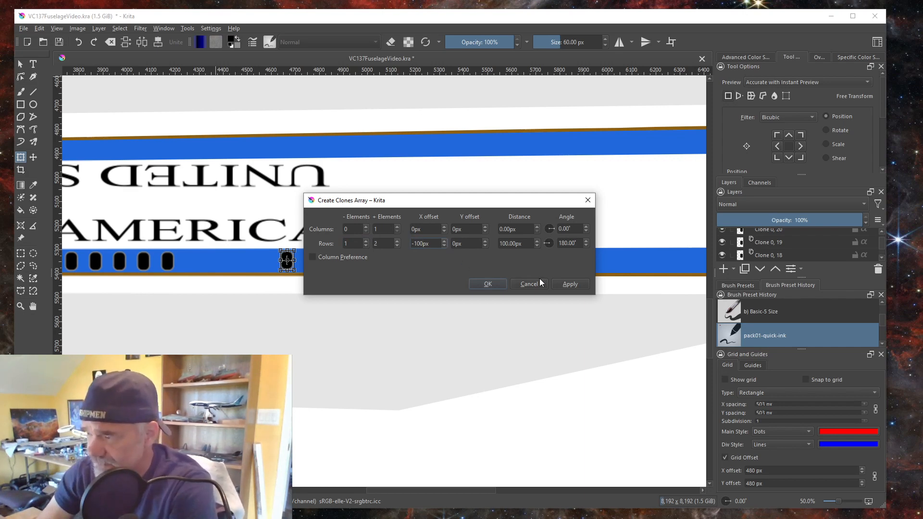
click(571, 283)
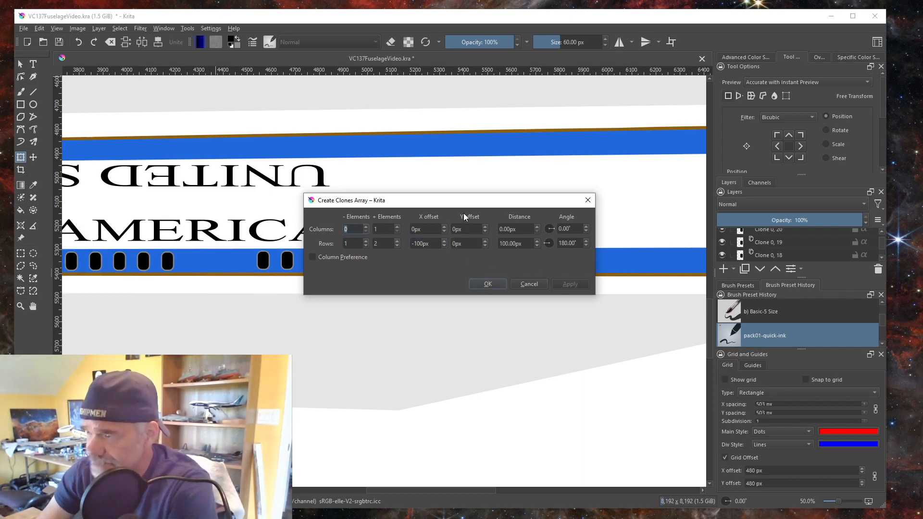
Move the clones array dialog clear of the stripe, set the positive row elements to 15 and apply the array
drag(457, 201, 425, 332)
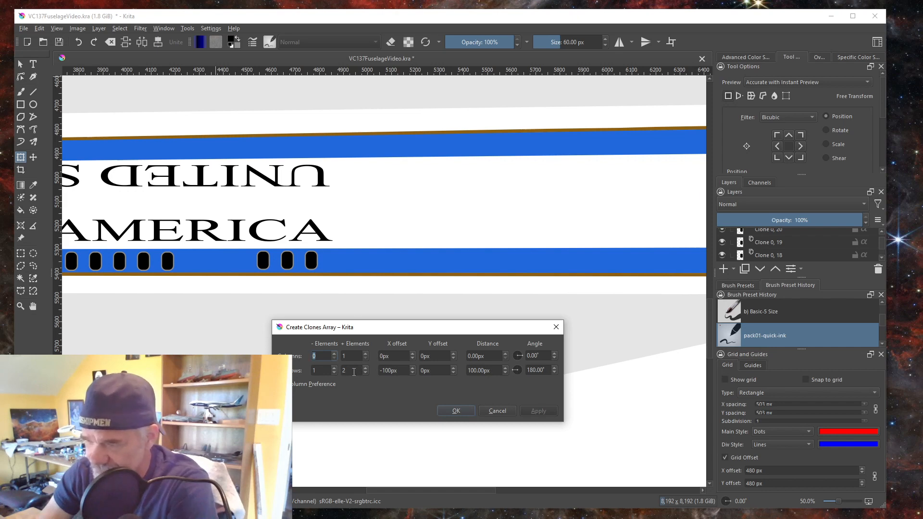
click(365, 367)
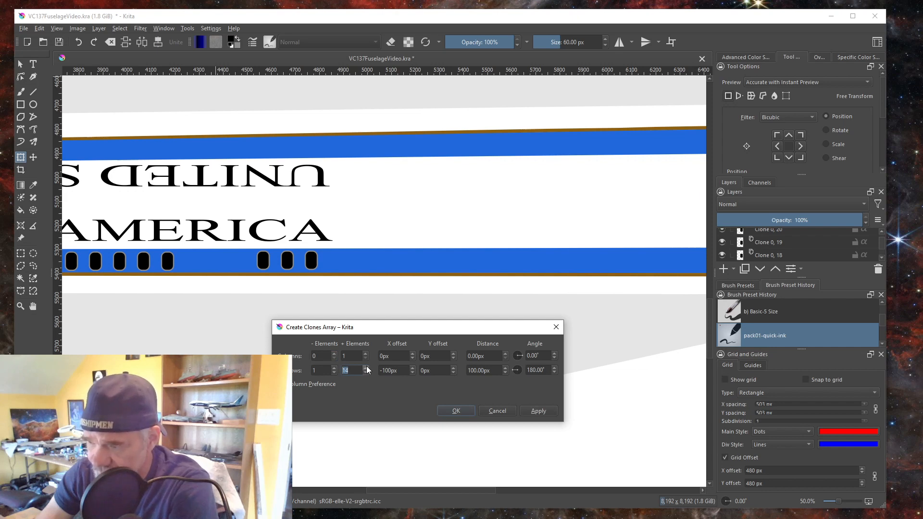
click(366, 367)
click(540, 412)
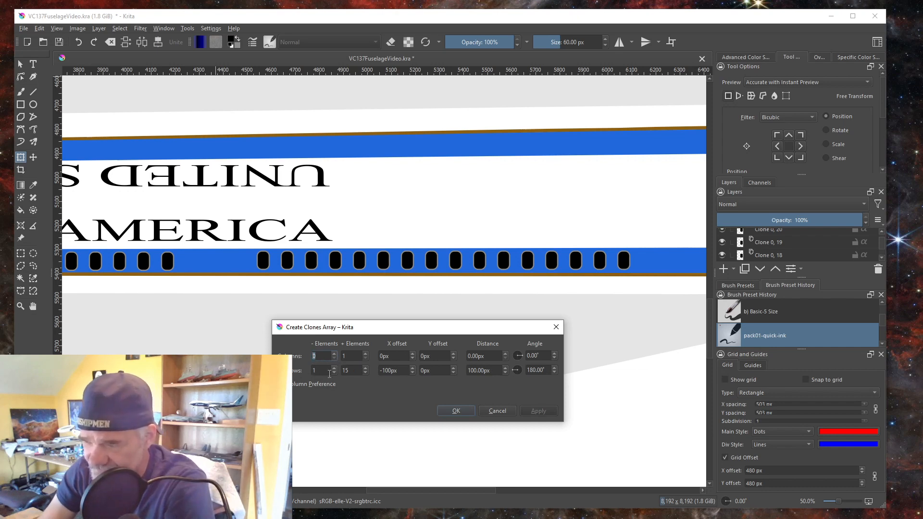
Set the array's positive column elements to 0 and accept the clones array
click(364, 358)
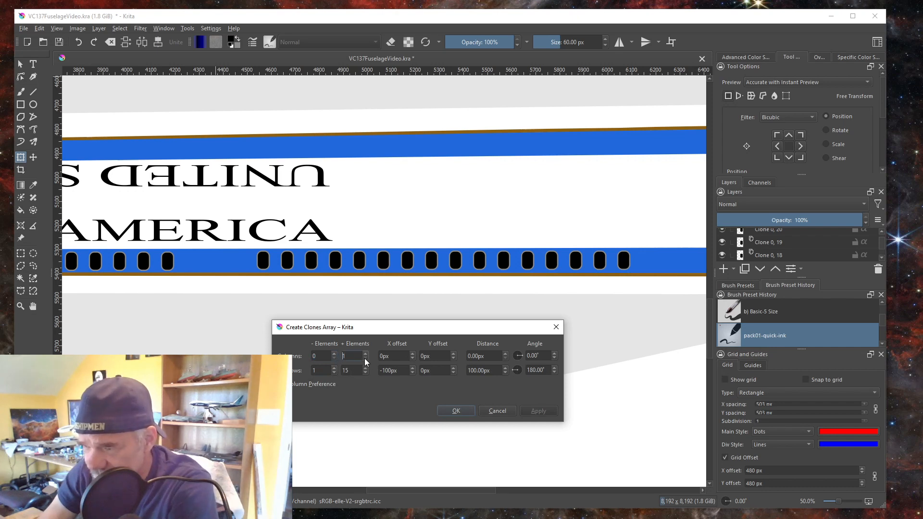
drag(350, 356, 300, 354)
text(0)
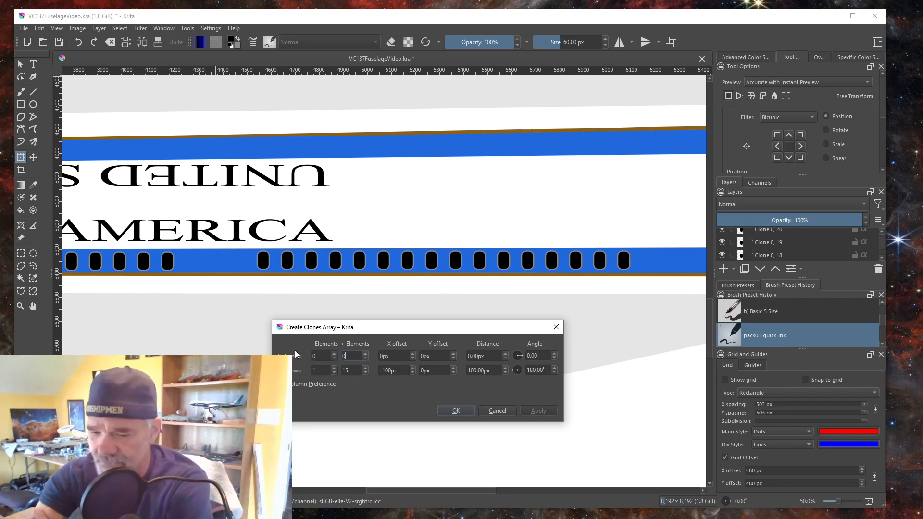
key(Return)
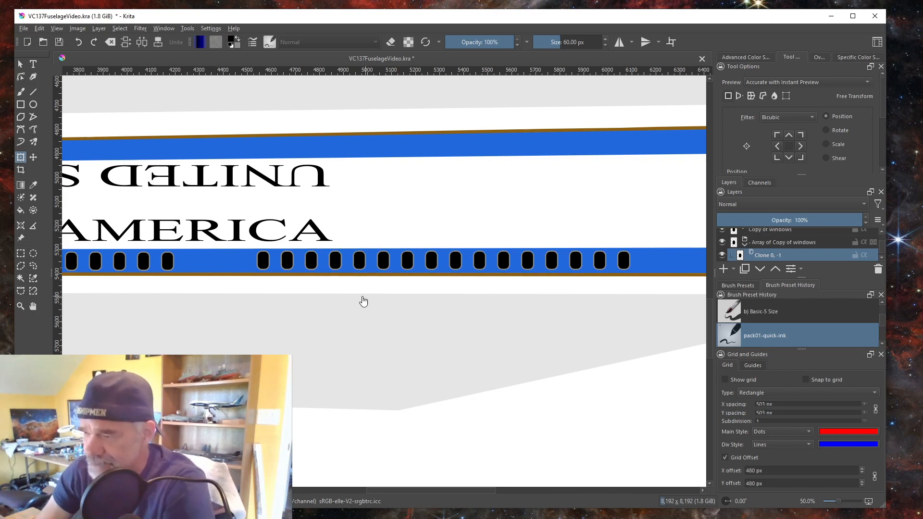
Examine both groups of cloned windows along the lower blue stripe across the whole fuselage texture
scroll(415, 360, down, 1)
scroll(415, 359, down, 1)
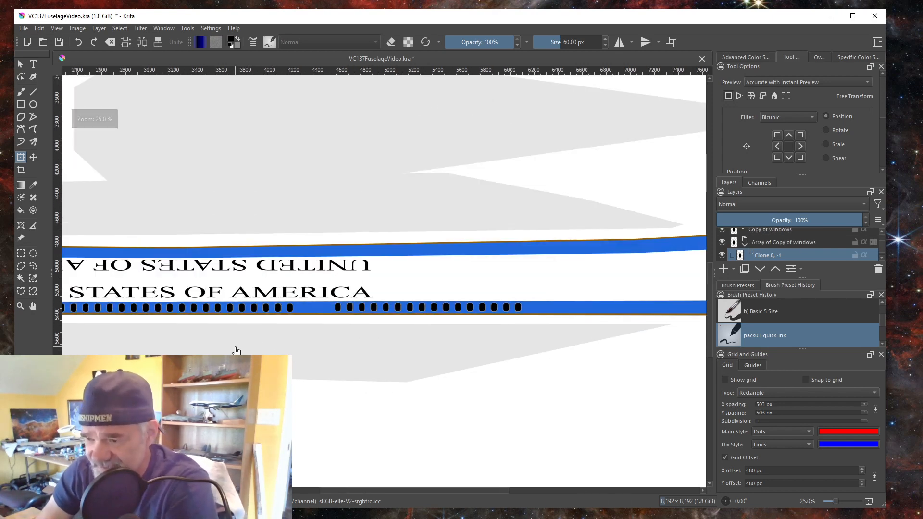
drag(240, 347, 417, 306)
scroll(331, 324, down, 1)
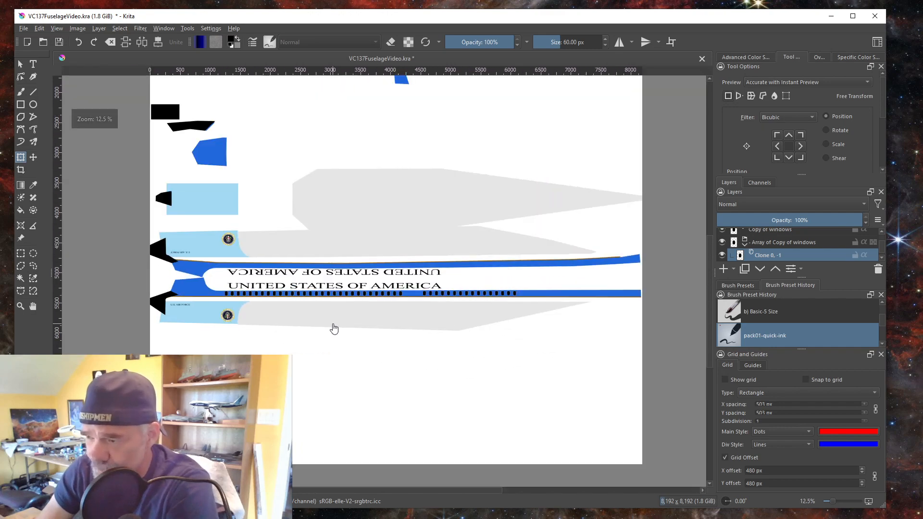
scroll(330, 324, up, 1)
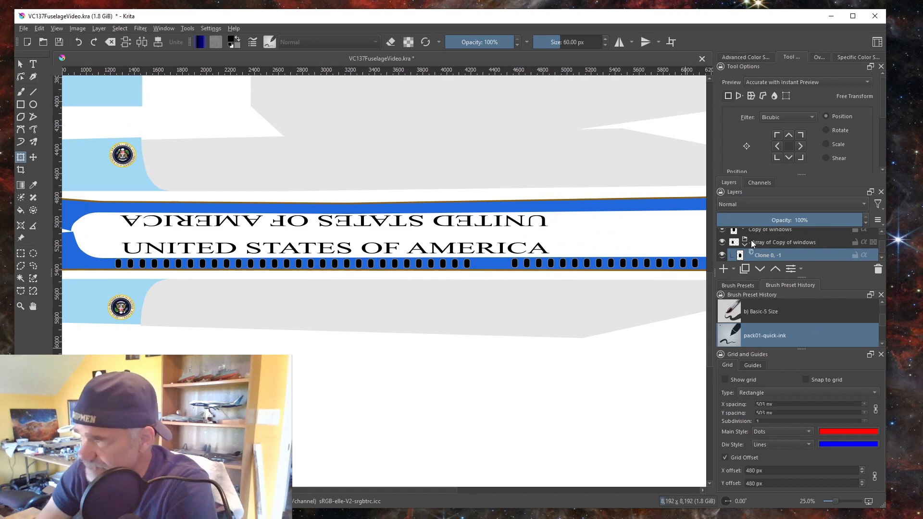
scroll(752, 241, up, 2)
scroll(757, 252, down, 2)
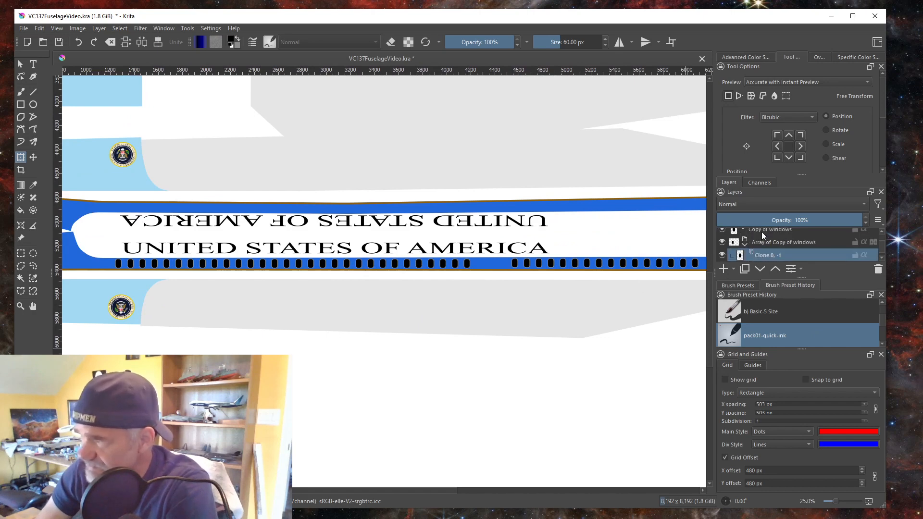
Look through the layer list for the two source window layers and their clone arrays
click(761, 233)
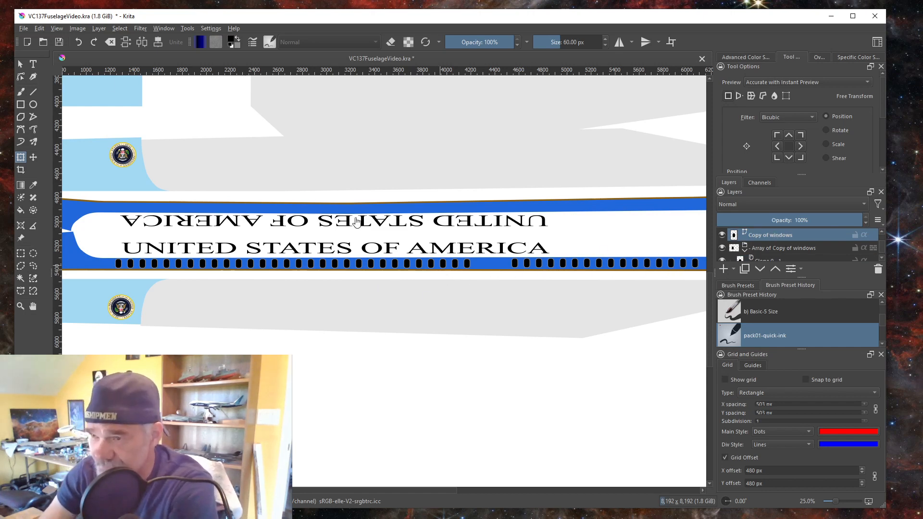
click(99, 28)
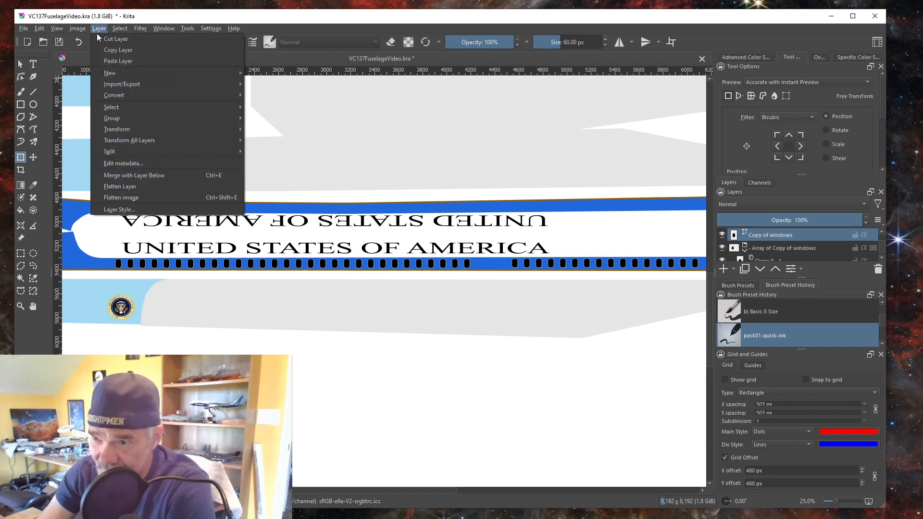
mouse_move(114, 151)
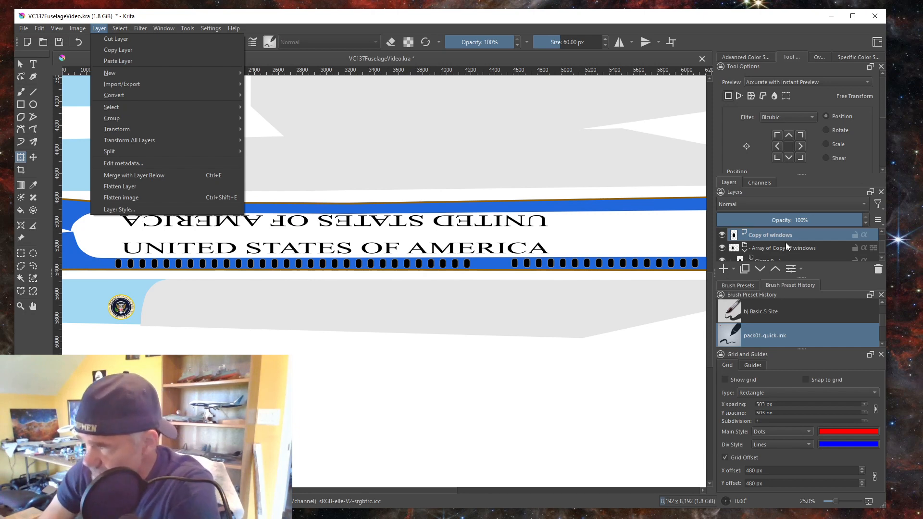
click(768, 260)
scroll(768, 257, down, 3)
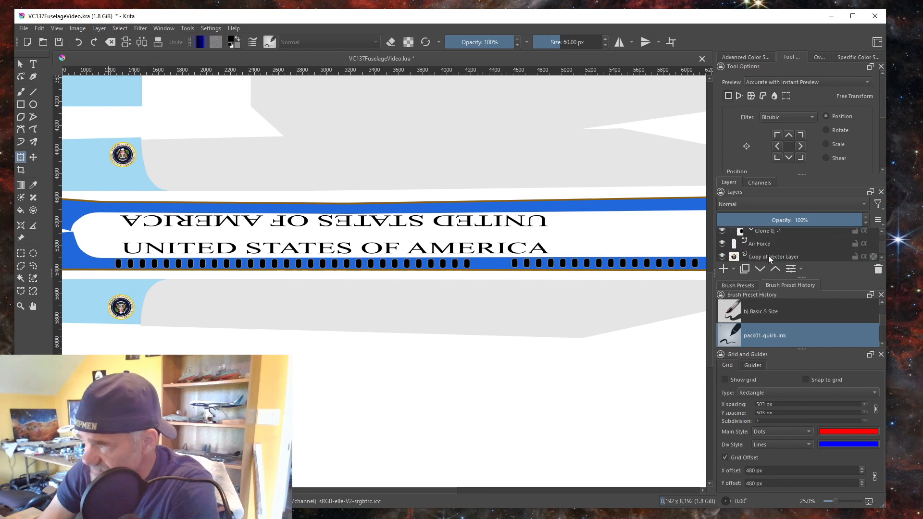
scroll(769, 250, down, 3)
scroll(772, 246, up, 5)
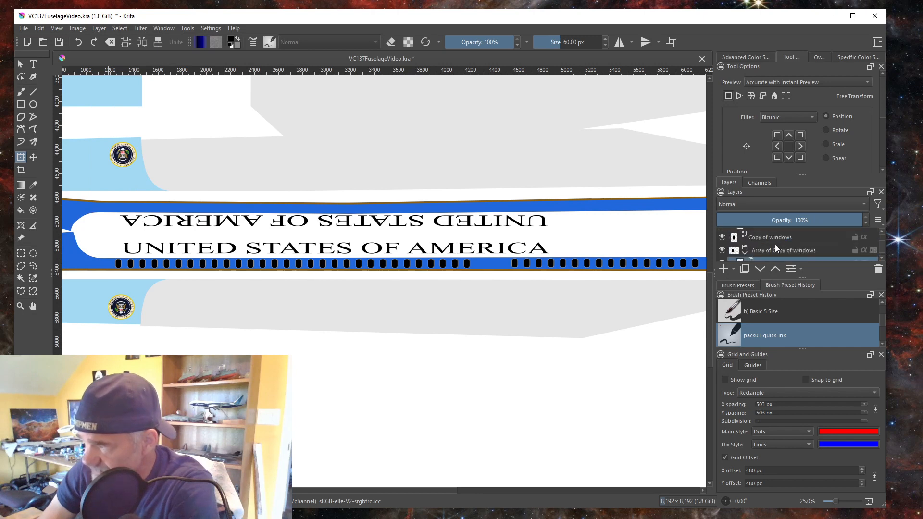
scroll(777, 242, up, 3)
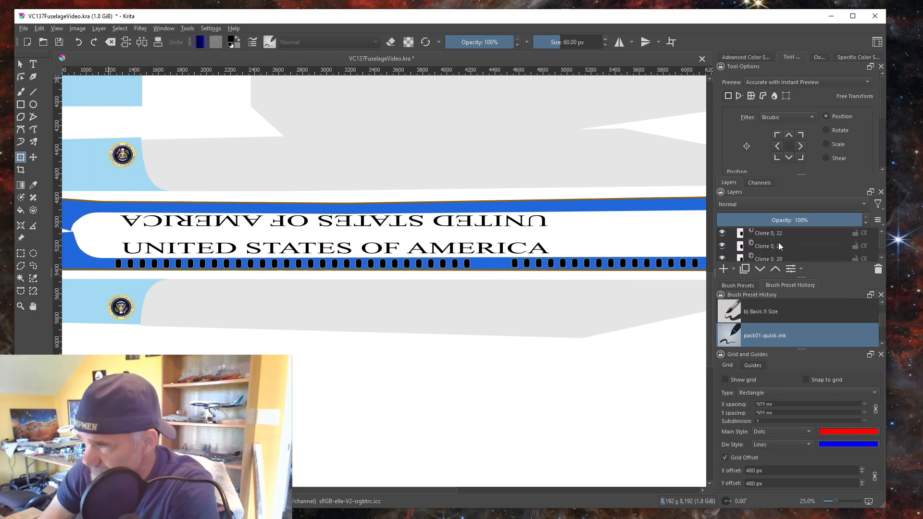